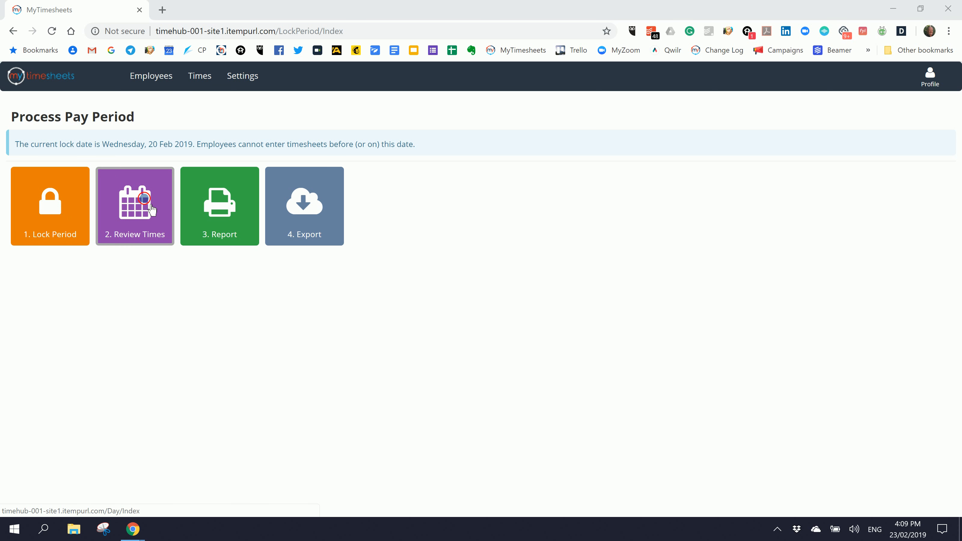
Step: Review the daily totals for all employees, and return to the pay period processing overview
left_click(147, 206)
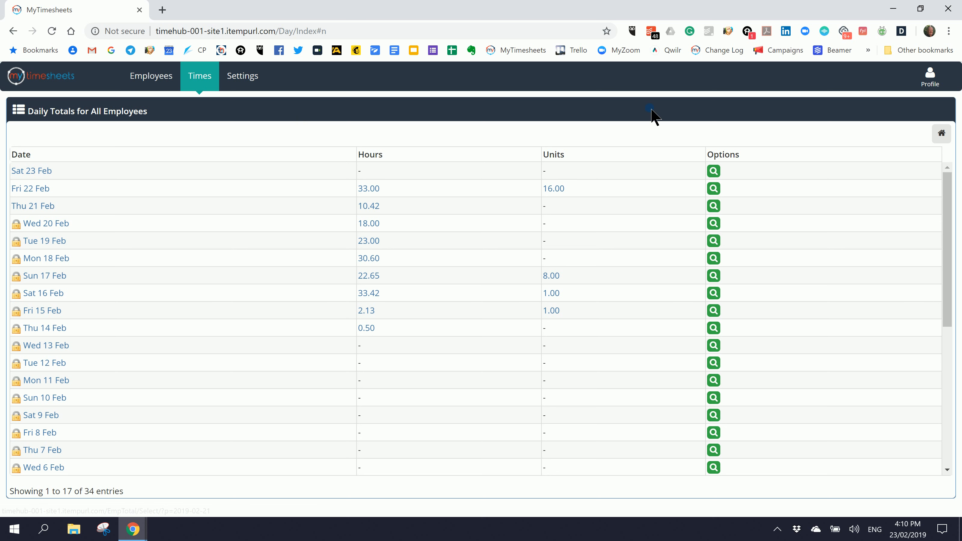
left_click(211, 79)
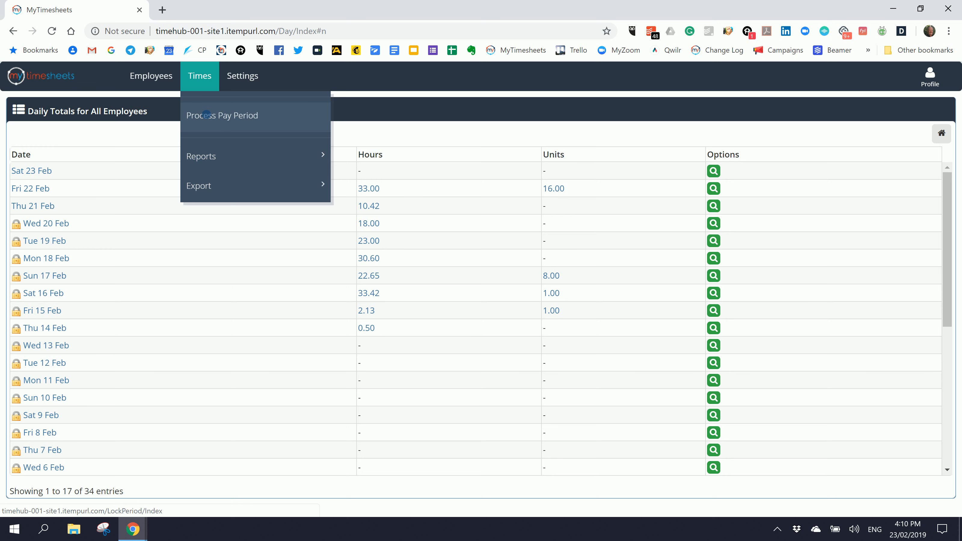
left_click(206, 114)
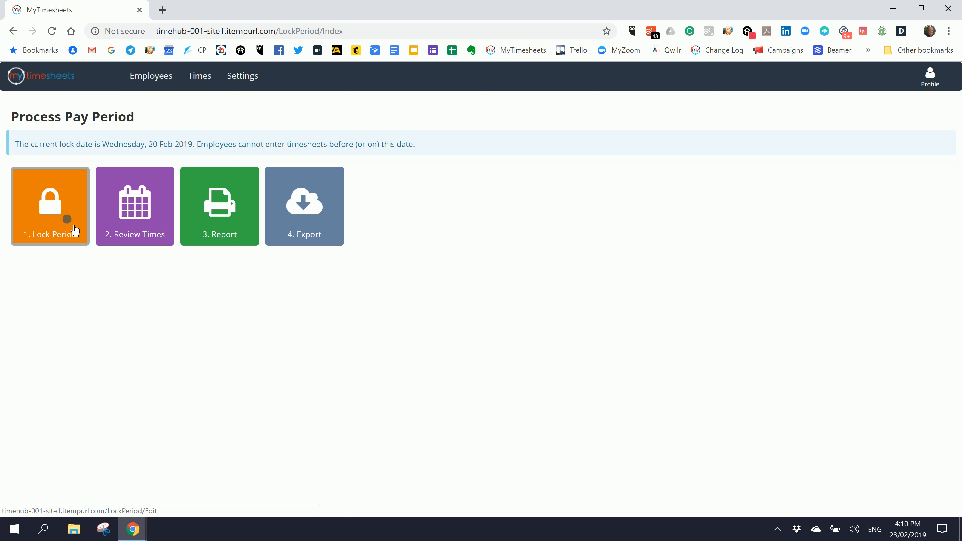
Step: Save the timesheet lock date as 20/02/2019 and open the daily totals for review
left_click(56, 205)
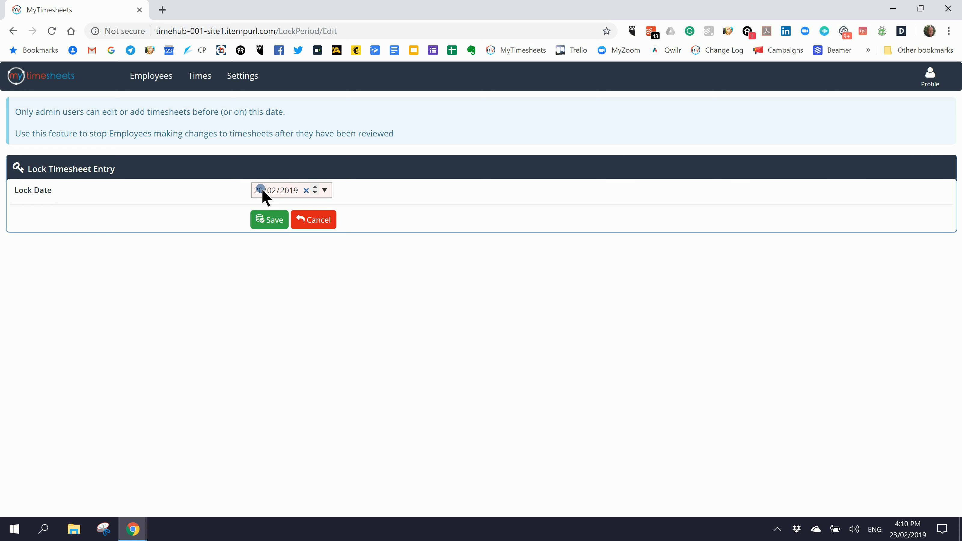
left_click(270, 219)
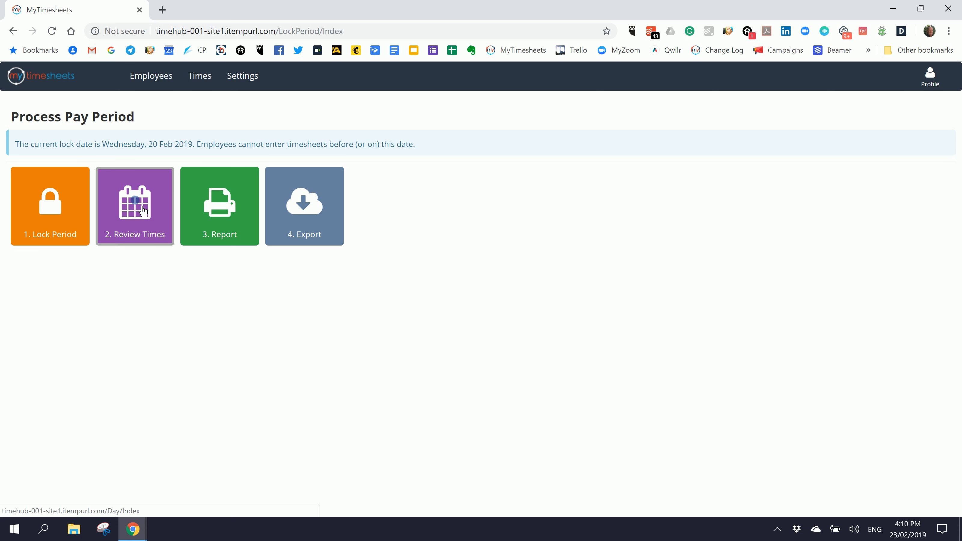
left_click(143, 208)
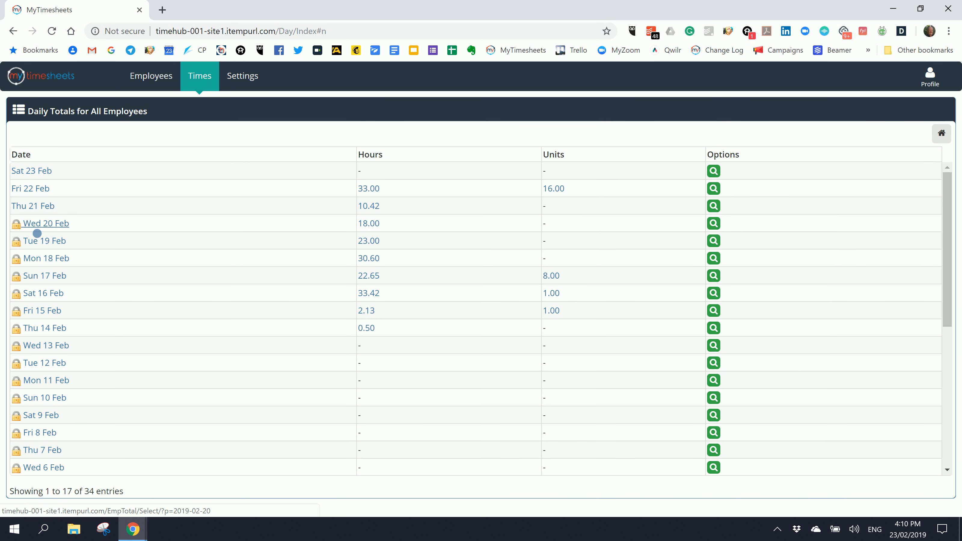
Step: Set the company's review method to Select Employee > Select Day > Review Times and save the preferences
left_click(250, 80)
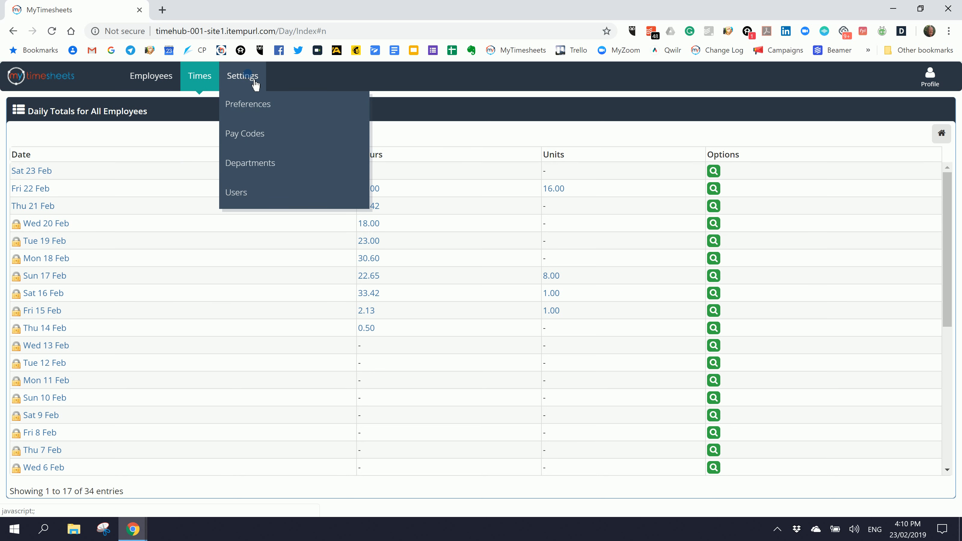
left_click(256, 114)
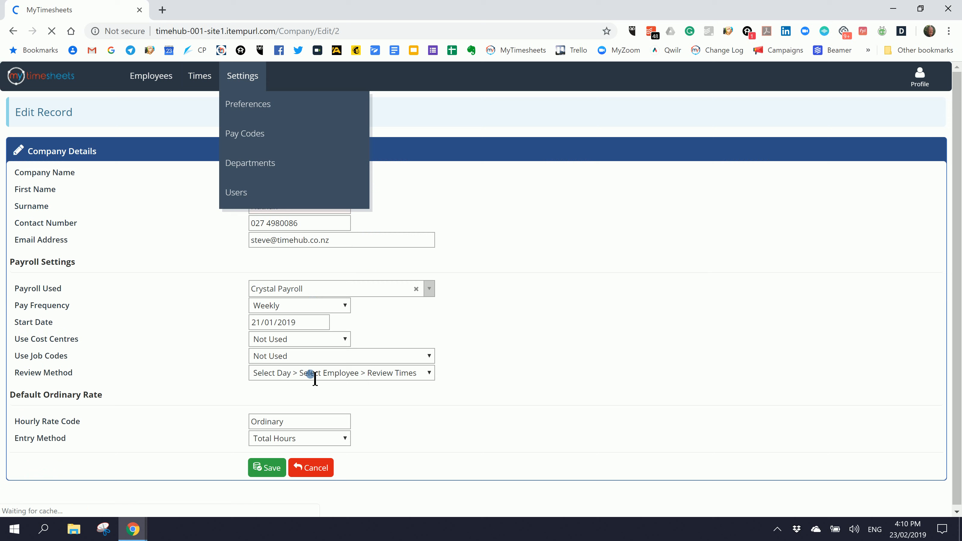
left_click(312, 374)
left_click(288, 410)
left_click(267, 467)
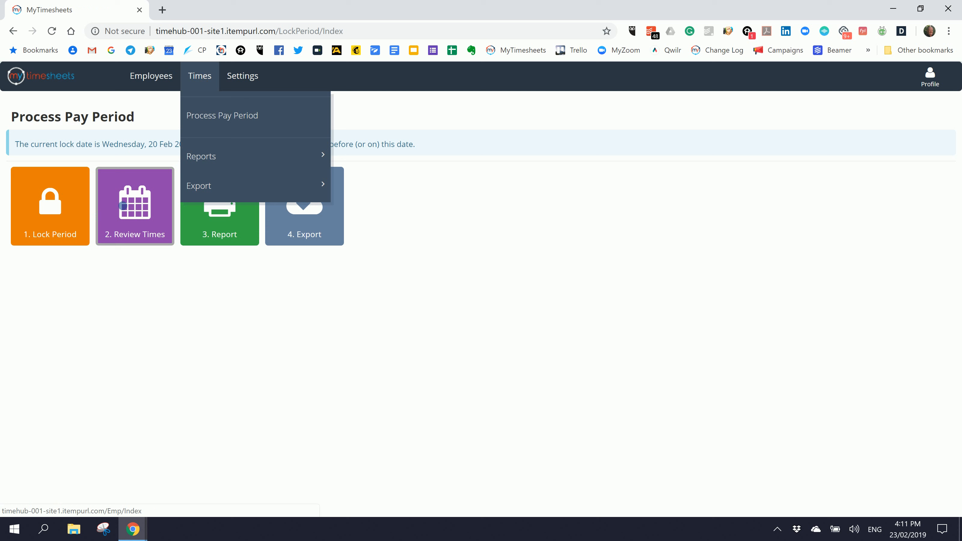
Step: Review the third listed employee's timesheet for Fri 22 Feb, and return to the pay period processing overview
left_click(127, 204)
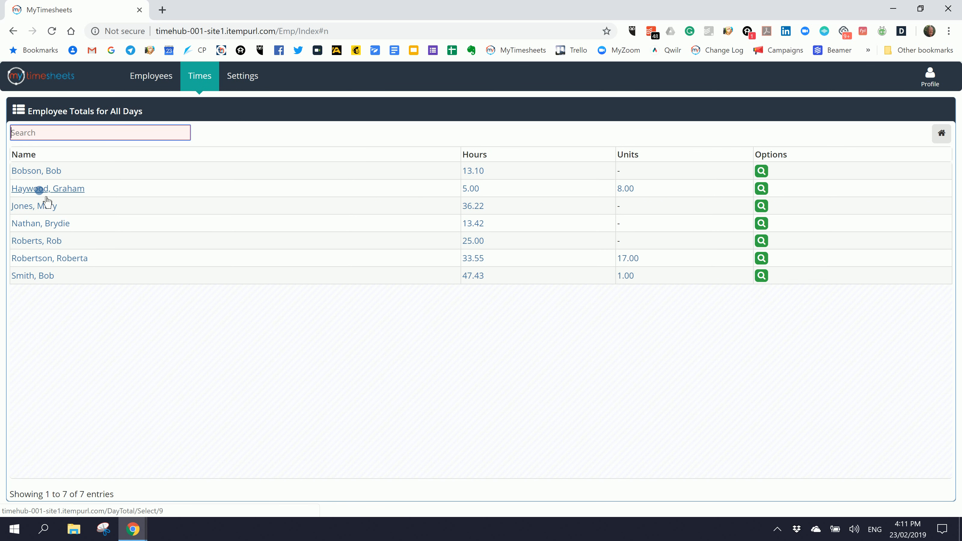
left_click(45, 213)
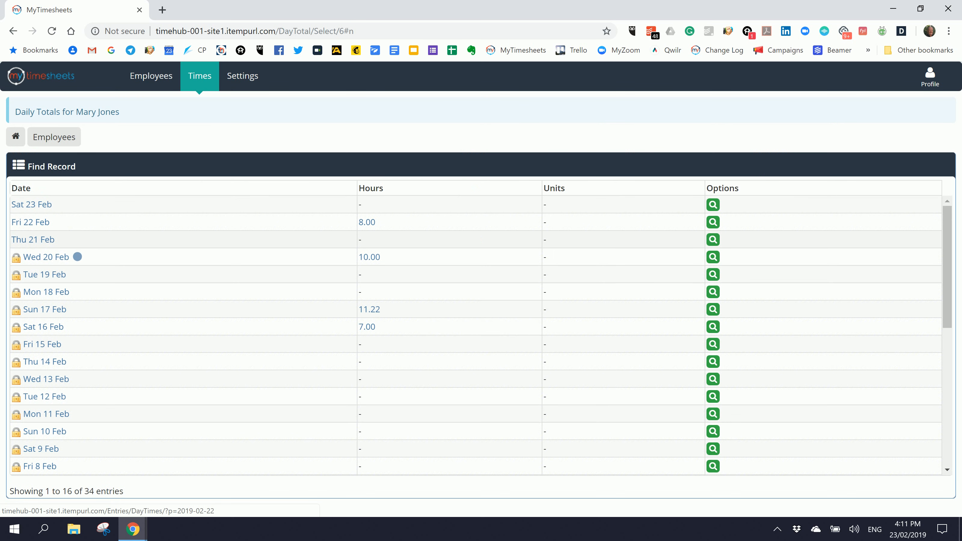
left_click(36, 221)
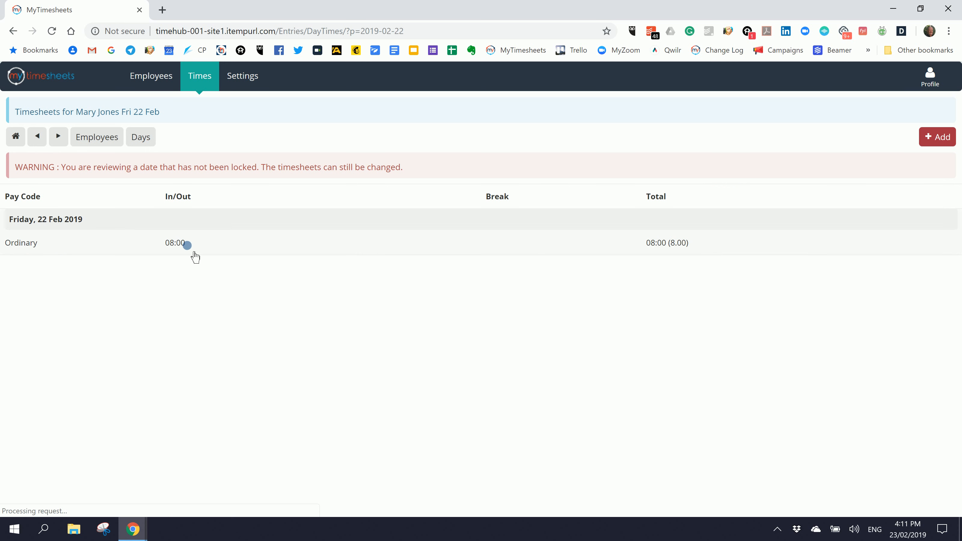
left_click(22, 141)
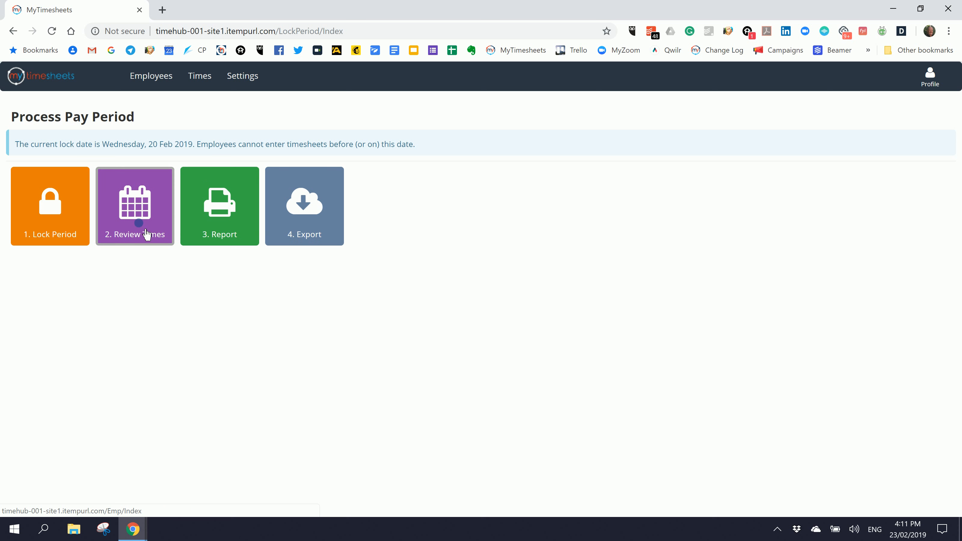
Step: Set the company's review method to Select Day > Select Employee > Review Times and save the preferences
left_click(241, 72)
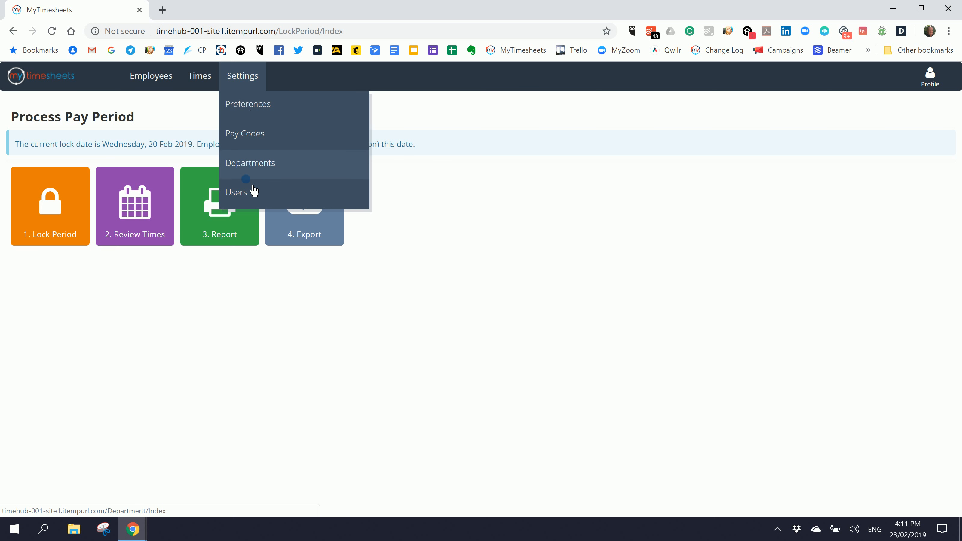
left_click(256, 113)
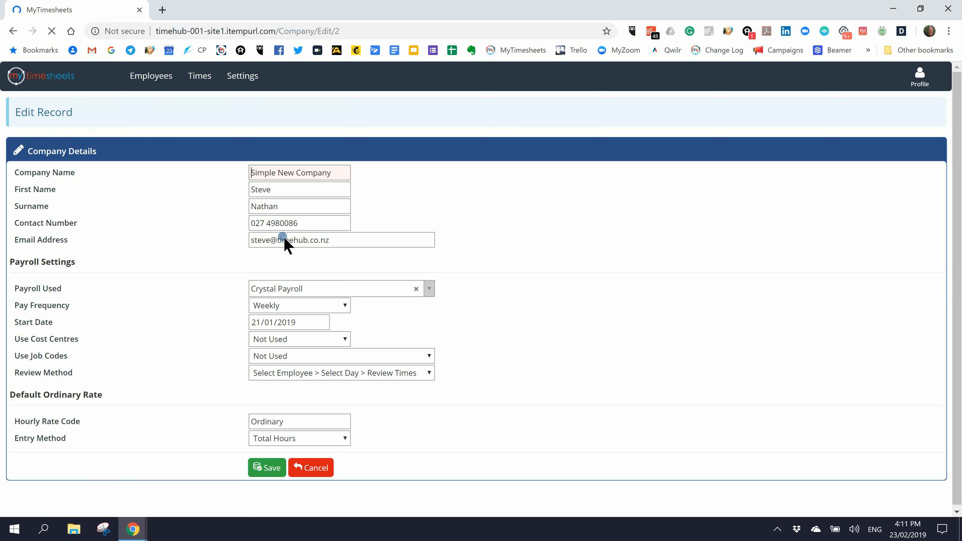
left_click(289, 373)
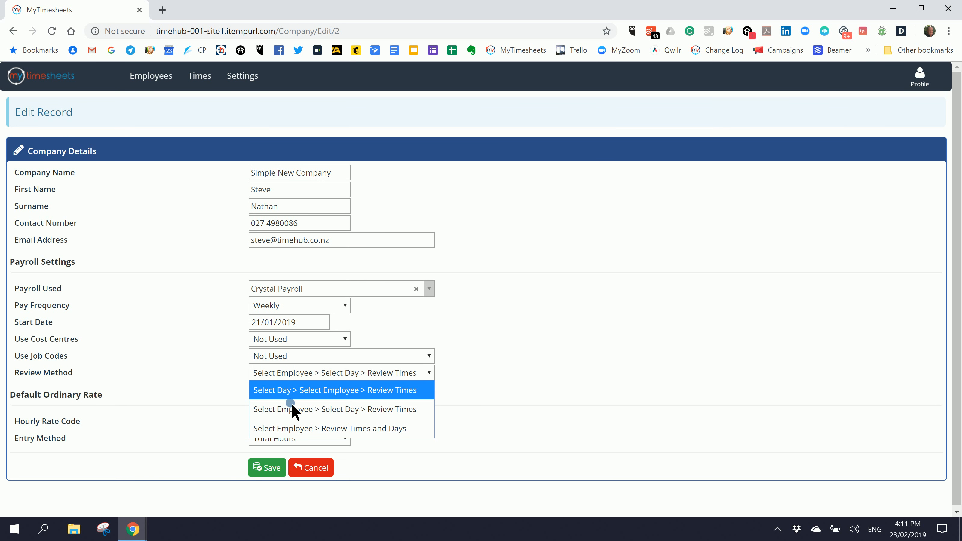
left_click(285, 391)
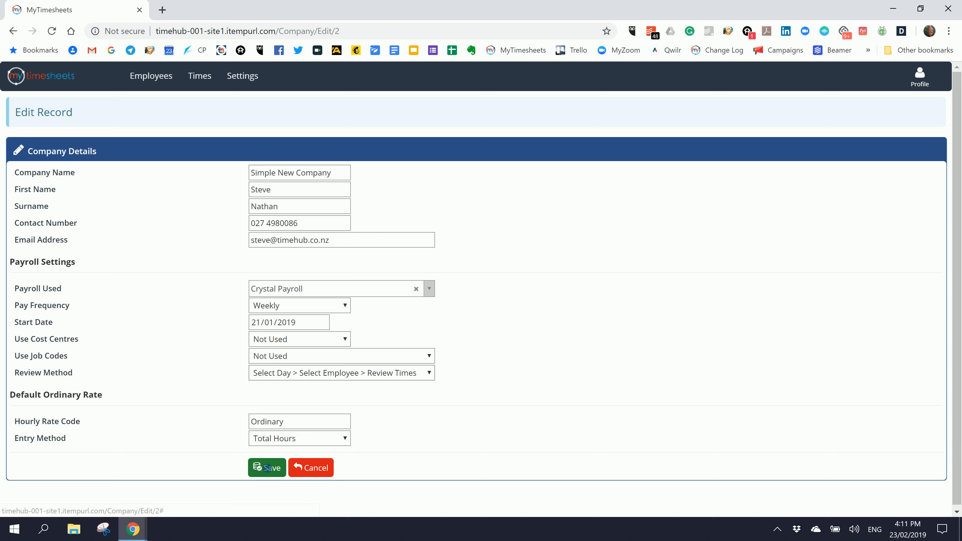
left_click(268, 468)
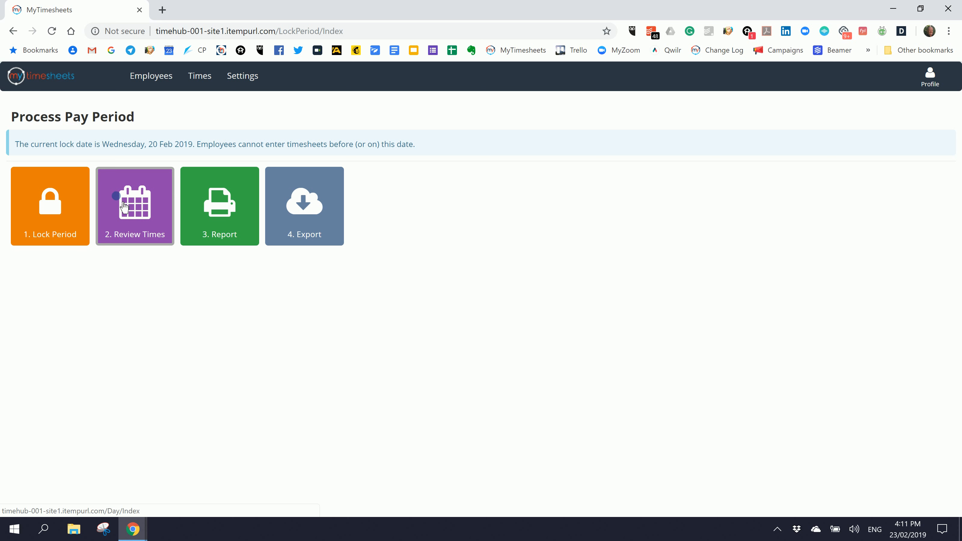
Step: Review the Mon 18 Feb timesheets of the first two listed employees, and return to that day's employee totals
left_click(149, 208)
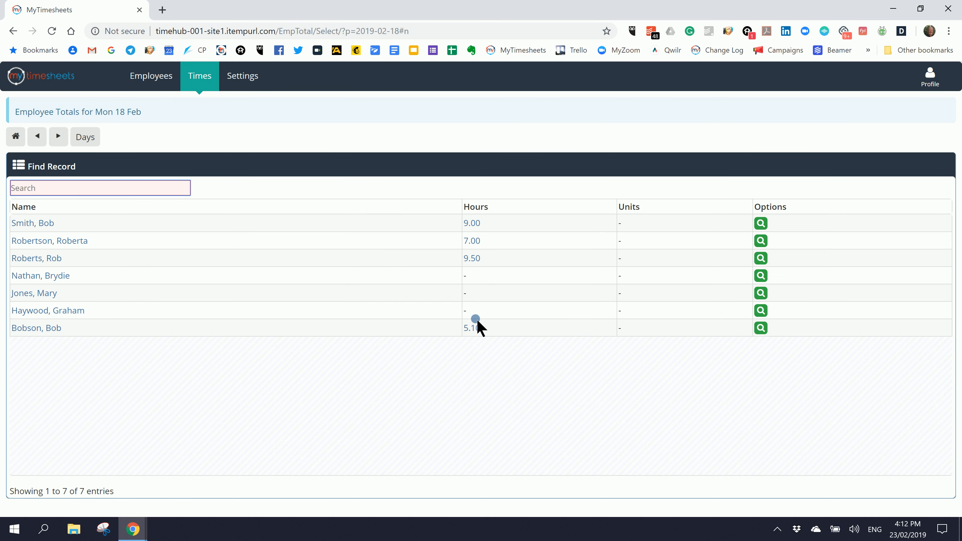
left_click(38, 224)
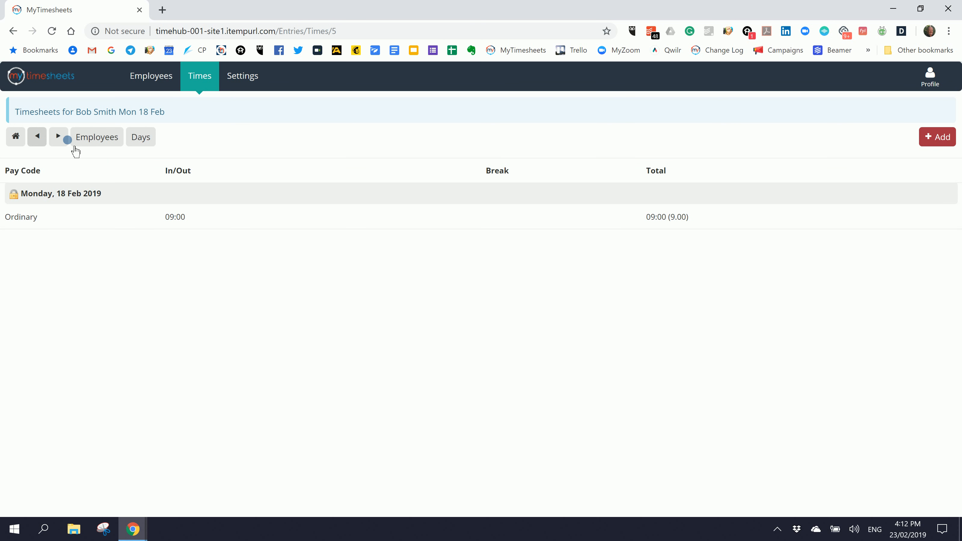
left_click(105, 143)
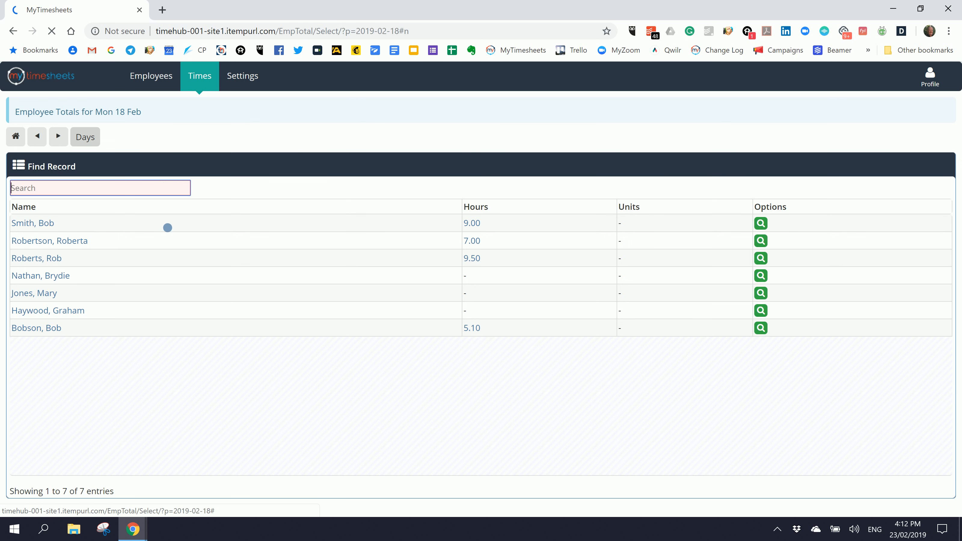
left_click(51, 241)
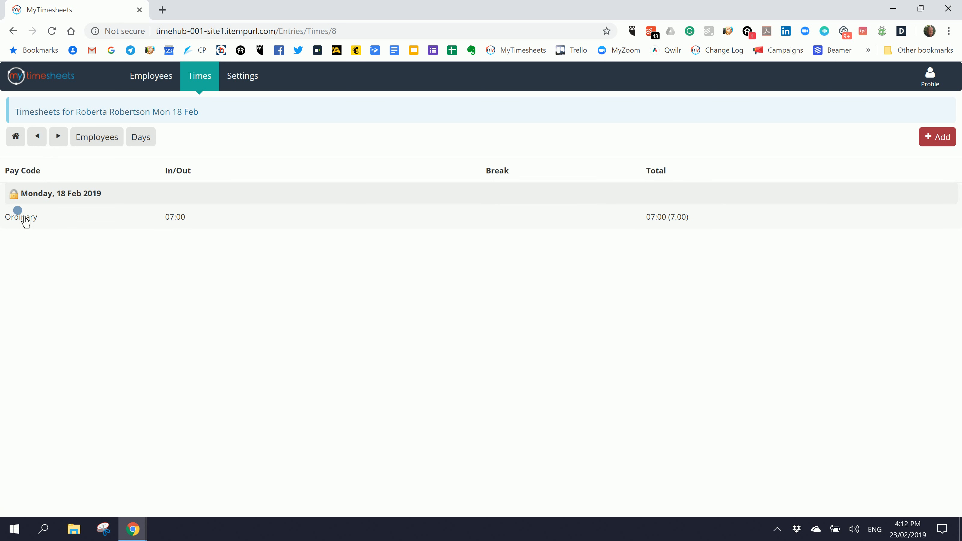
left_click(99, 143)
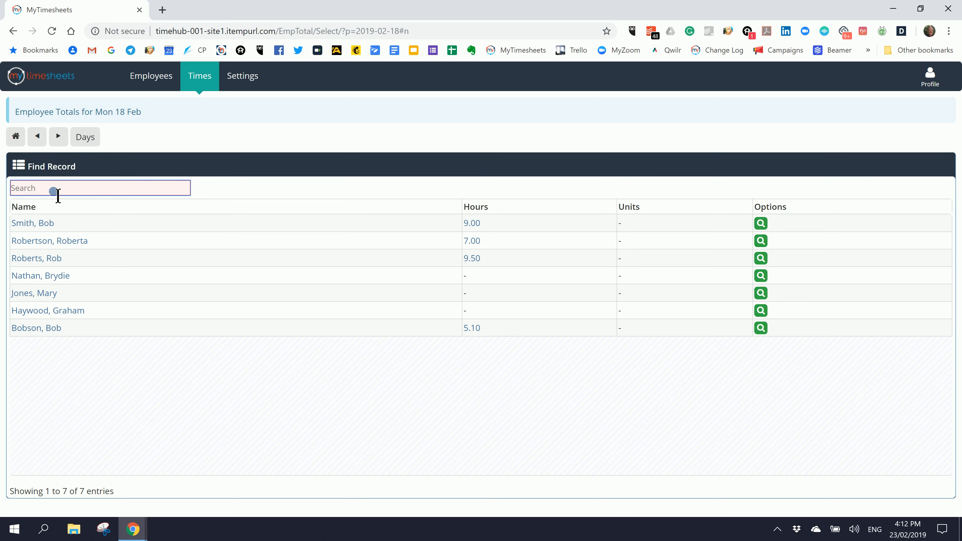
Step: Go back one day to Sun 17 Feb, review the second listed employee's timesheet and return to the employee totals
left_click(47, 144)
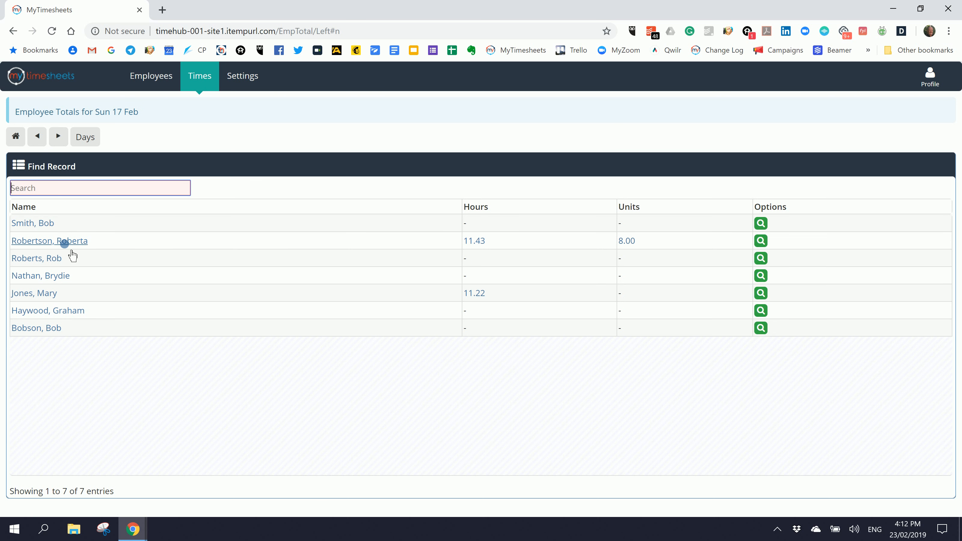
left_click(64, 242)
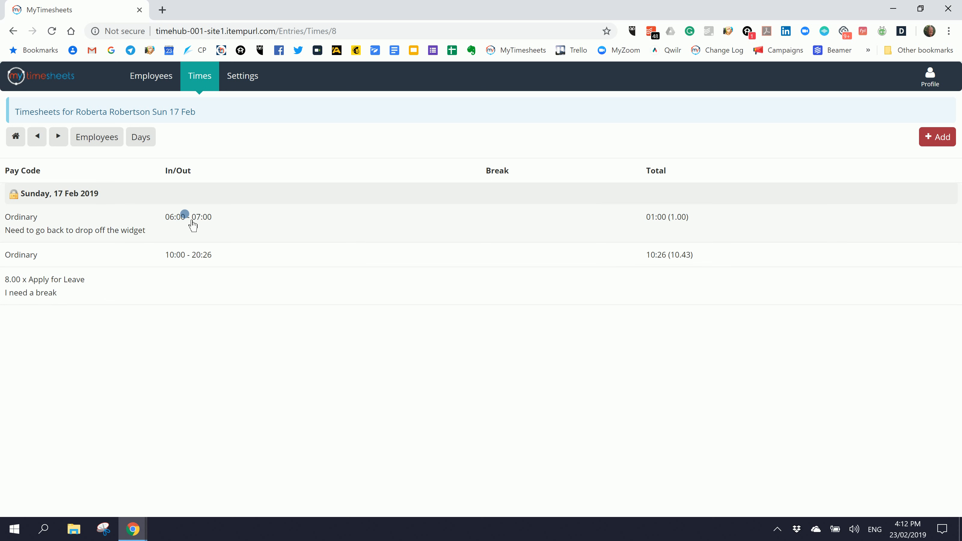
left_click(103, 143)
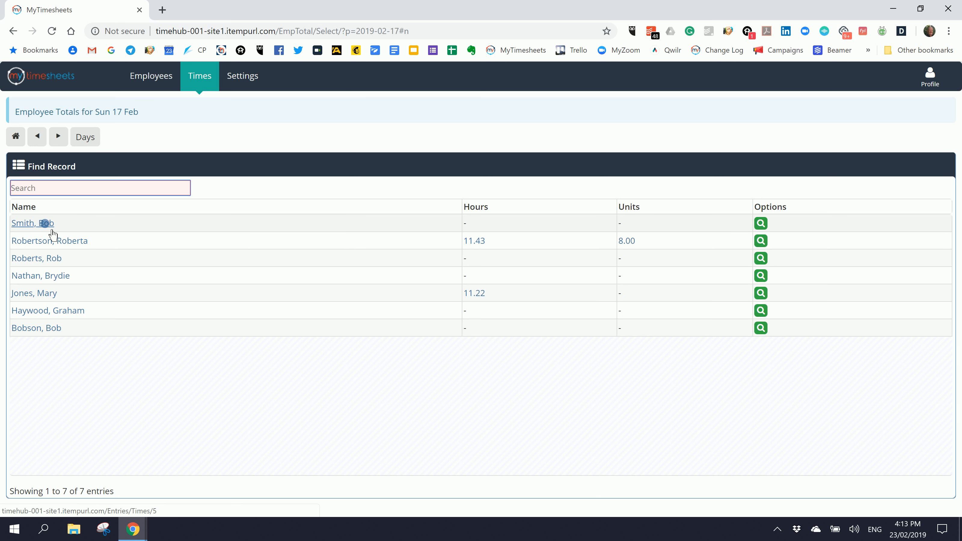
Step: Open the employee timesheet report, set its To Date to 23/02/2019 and include weekly subtotals
left_click(207, 77)
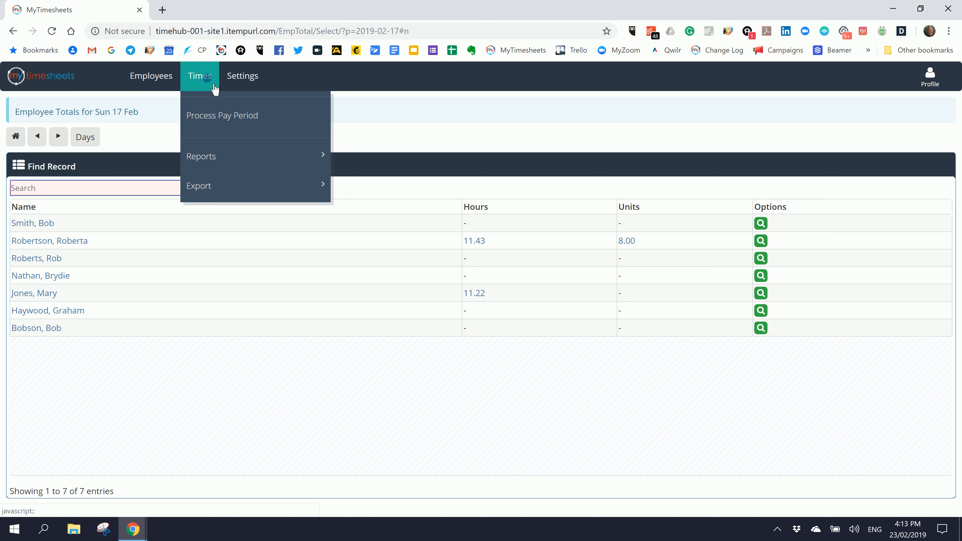
left_click(201, 157)
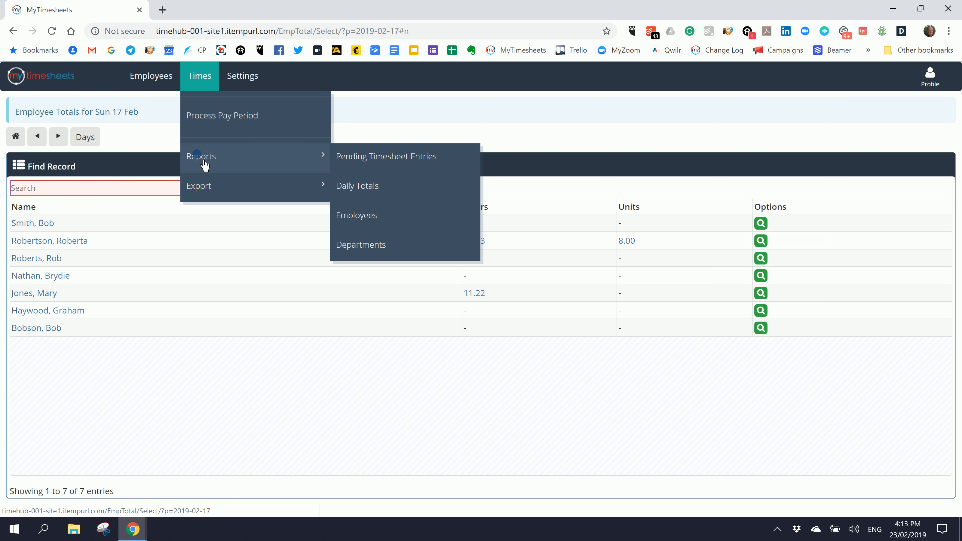
left_click(368, 191)
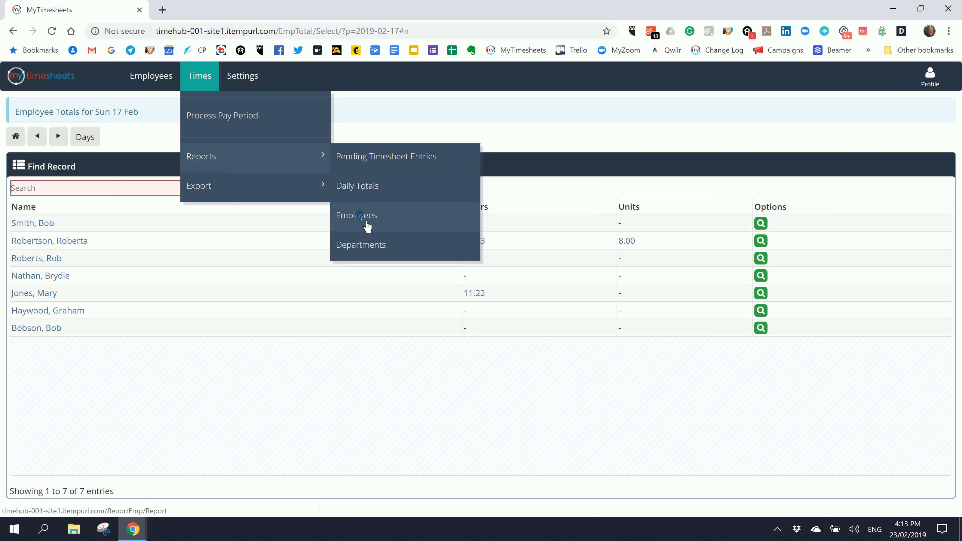
left_click(360, 216)
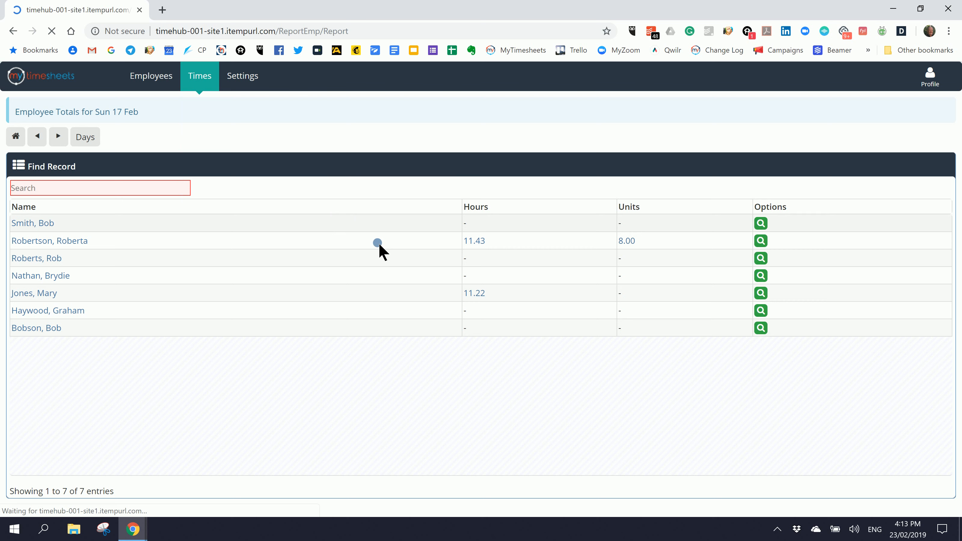
left_click(315, 152)
left_click(316, 152)
left_click(315, 151)
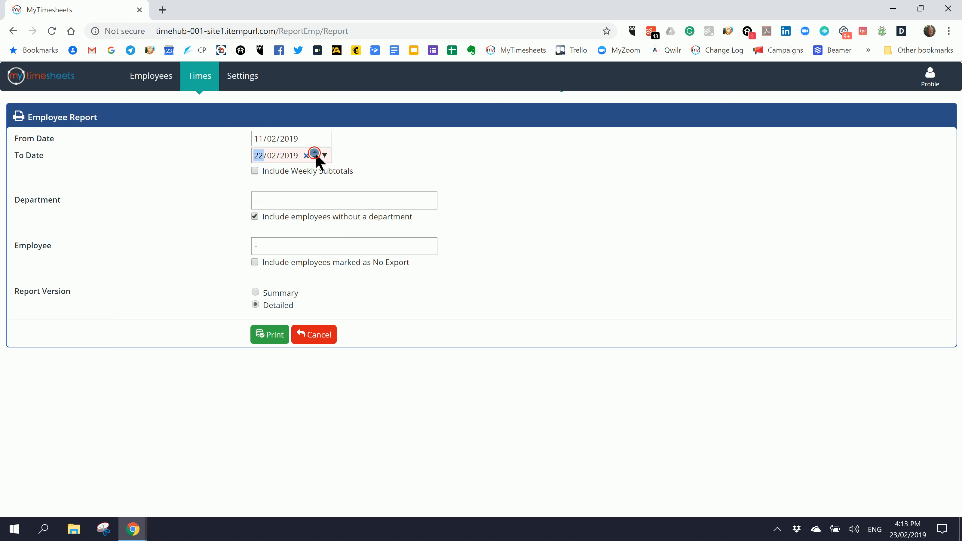
left_click(256, 169)
Step: Look through the report's employee and department filters, leave both empty, and print the detailed version
left_click(275, 249)
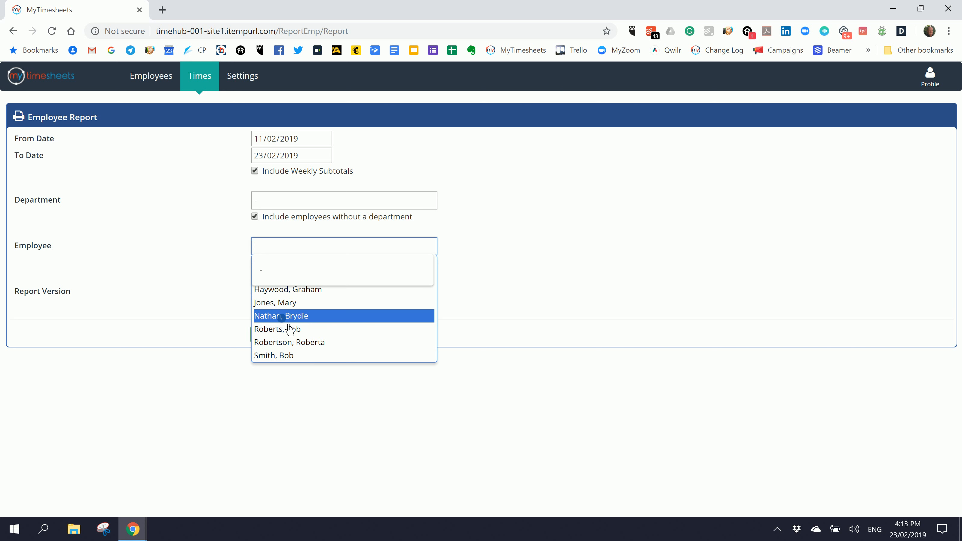
left_click(288, 205)
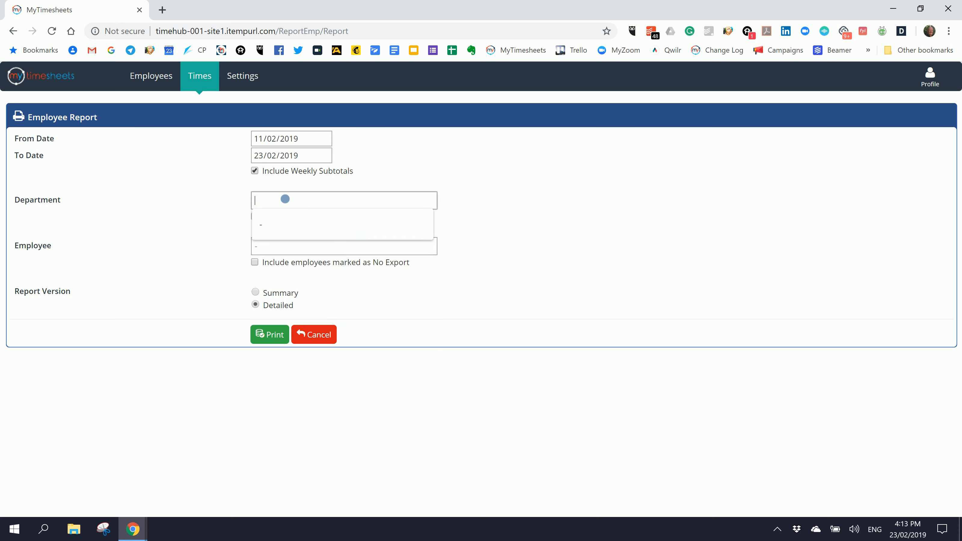
left_click(508, 203)
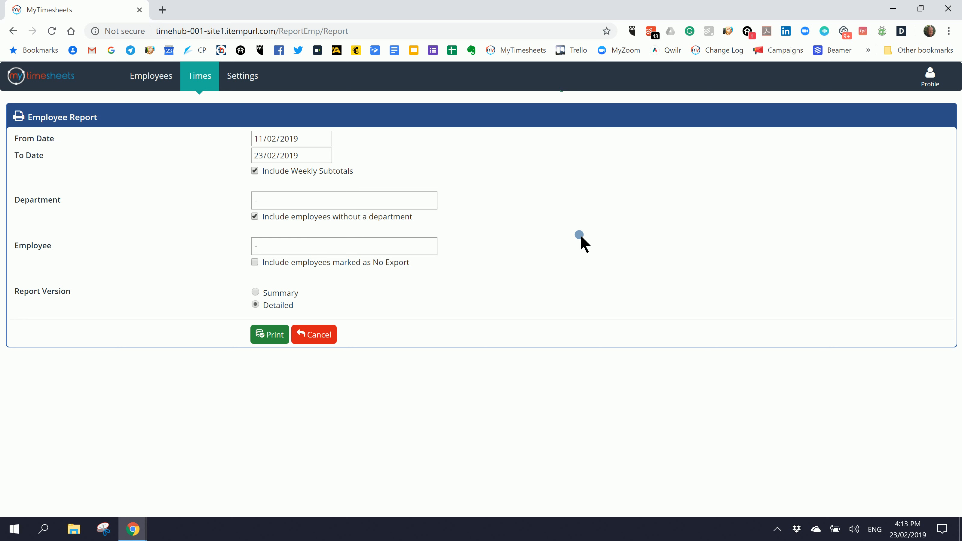
left_click(275, 343)
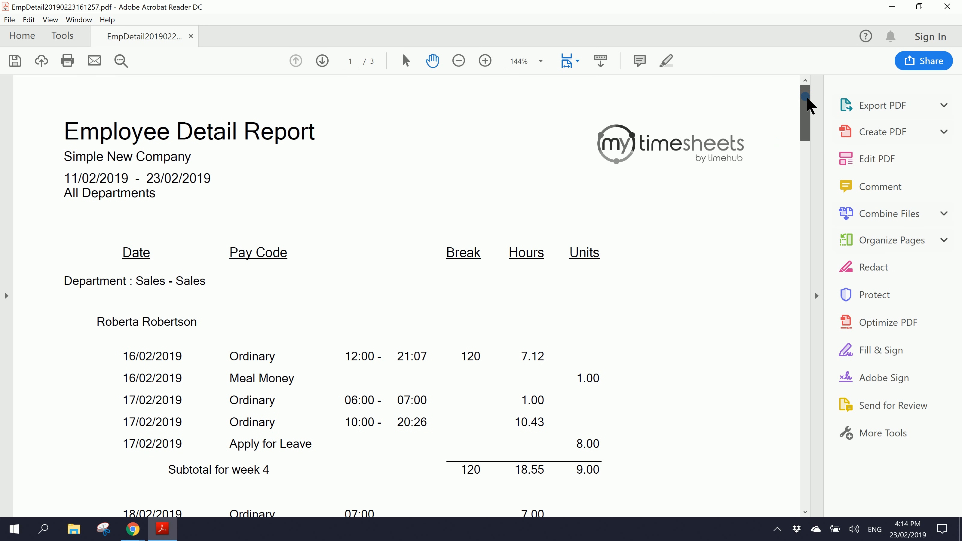
Step: Review the weekly and employee subtotals in the Employee Detail Report, close it without saving changes and confirm its download
left_click_drag(805, 100, 806, 114)
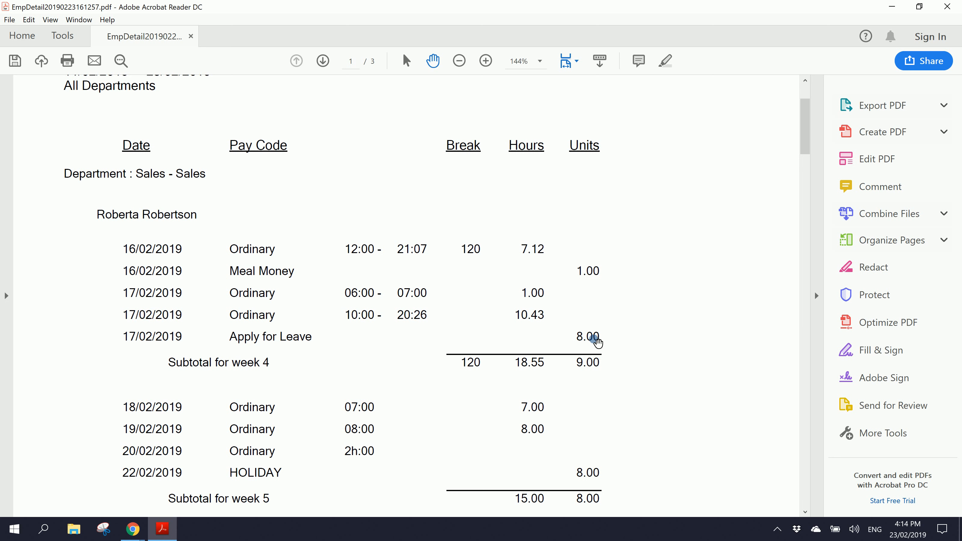
left_click_drag(804, 120, 805, 140)
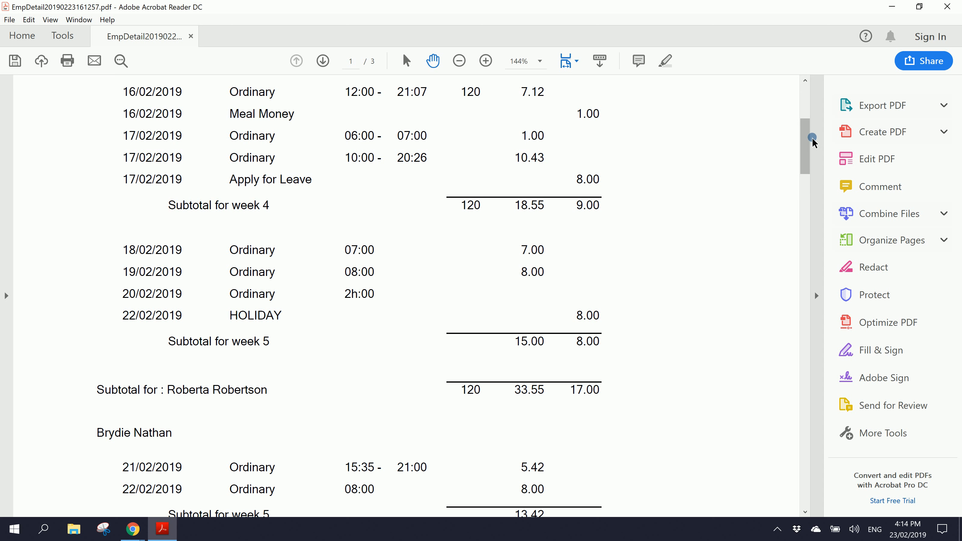
left_click_drag(808, 134, 808, 169)
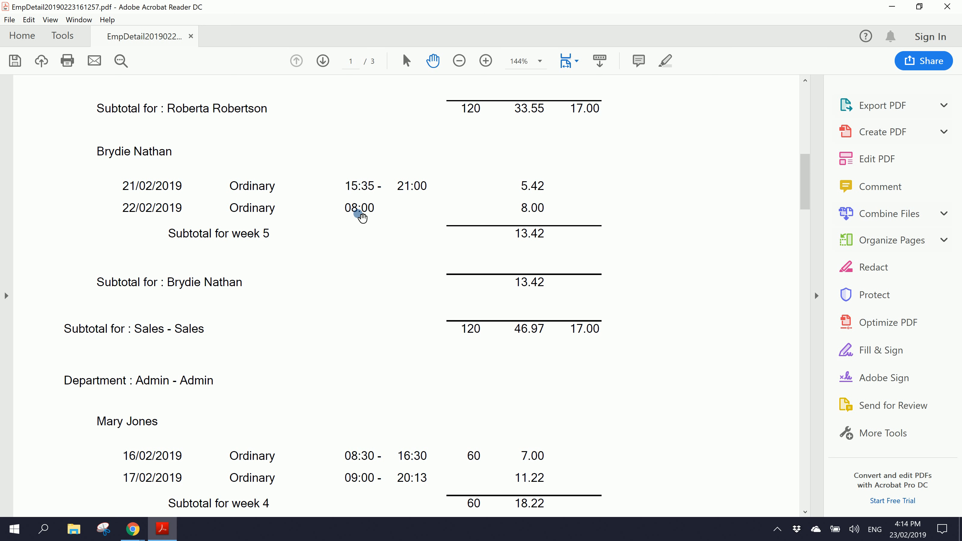
left_click_drag(808, 175, 810, 197)
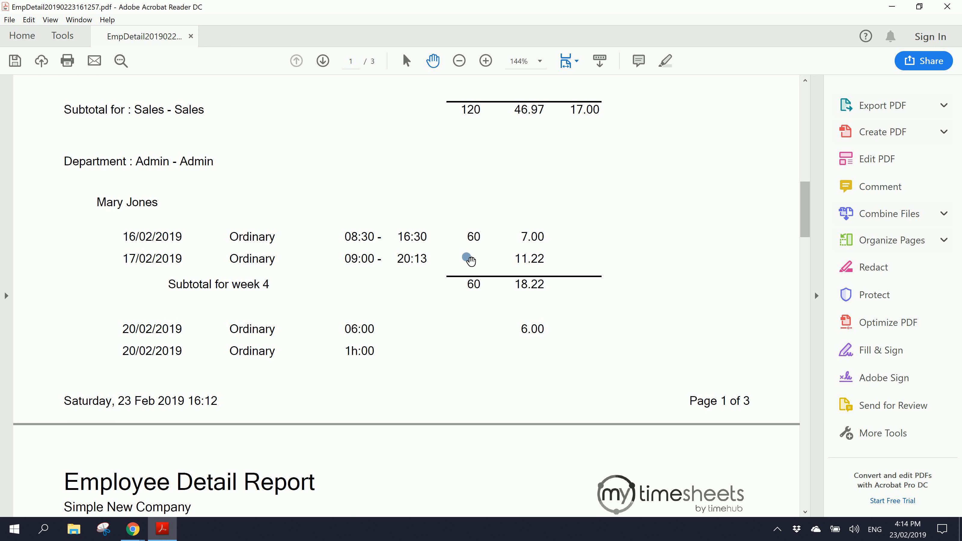
left_click_drag(808, 200, 806, 95)
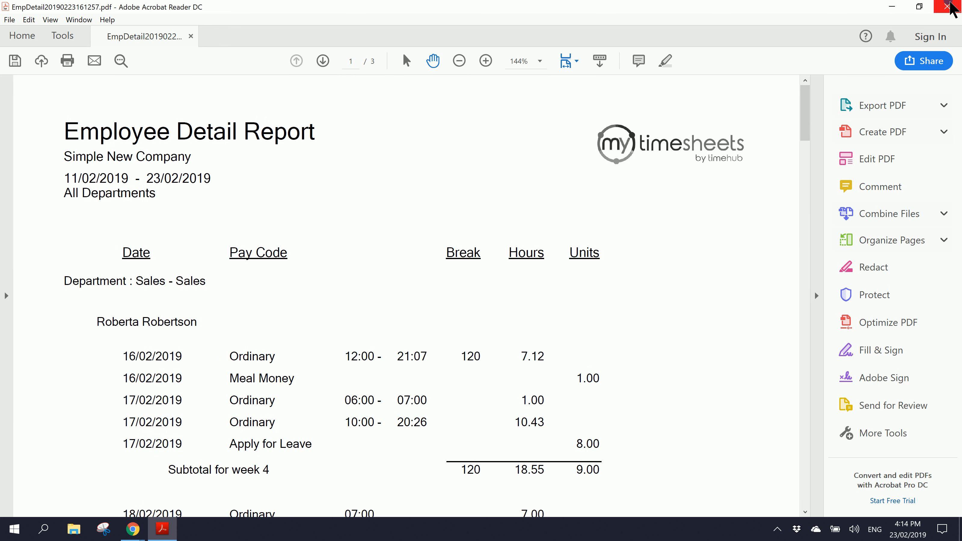
left_click(946, 10)
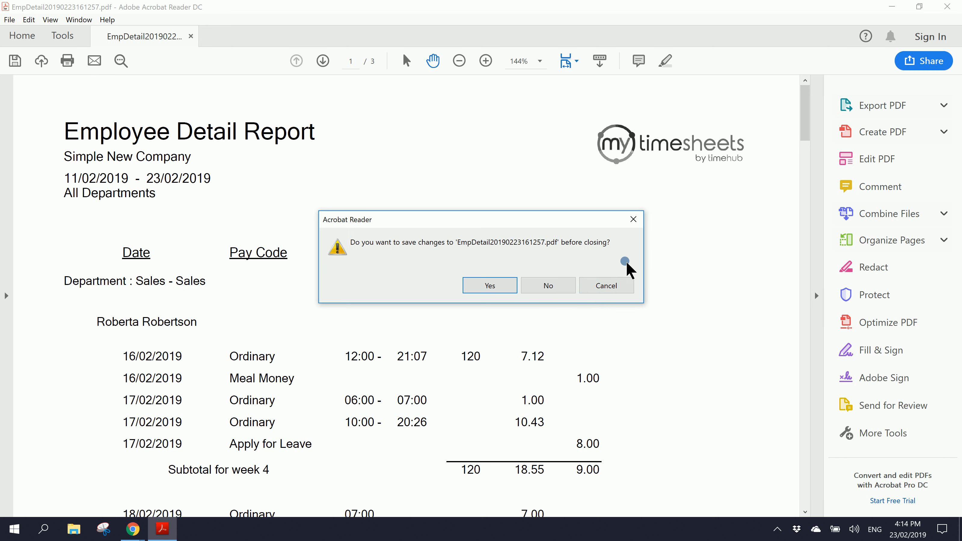
left_click(567, 289)
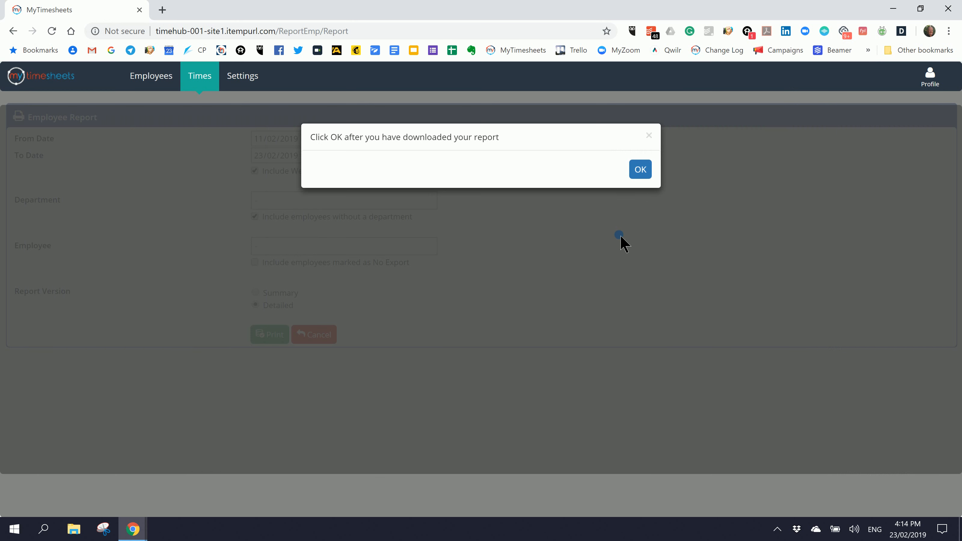
left_click(641, 172)
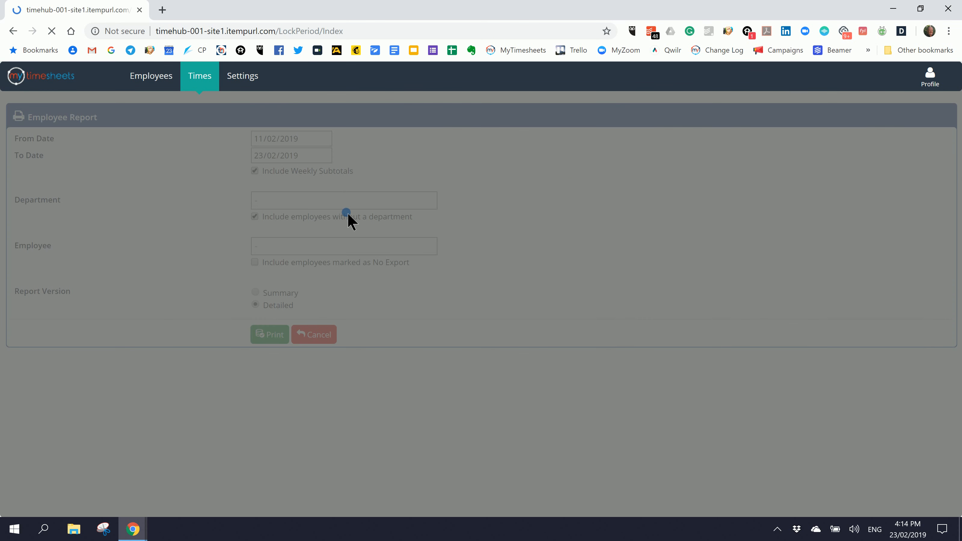
Step: Review times by day and open the Thu 21 Feb timesheet of the fourth listed employee
left_click(201, 81)
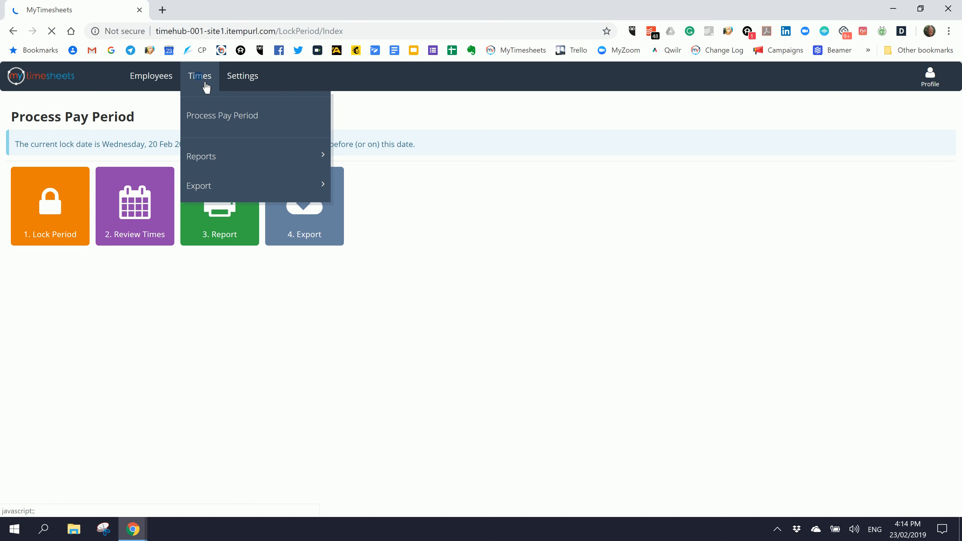
left_click(150, 214)
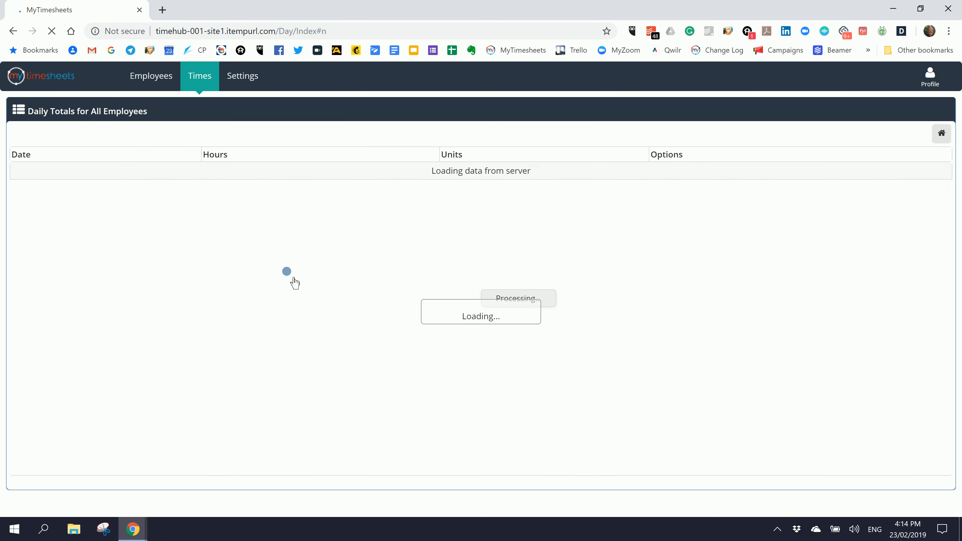
left_click(44, 209)
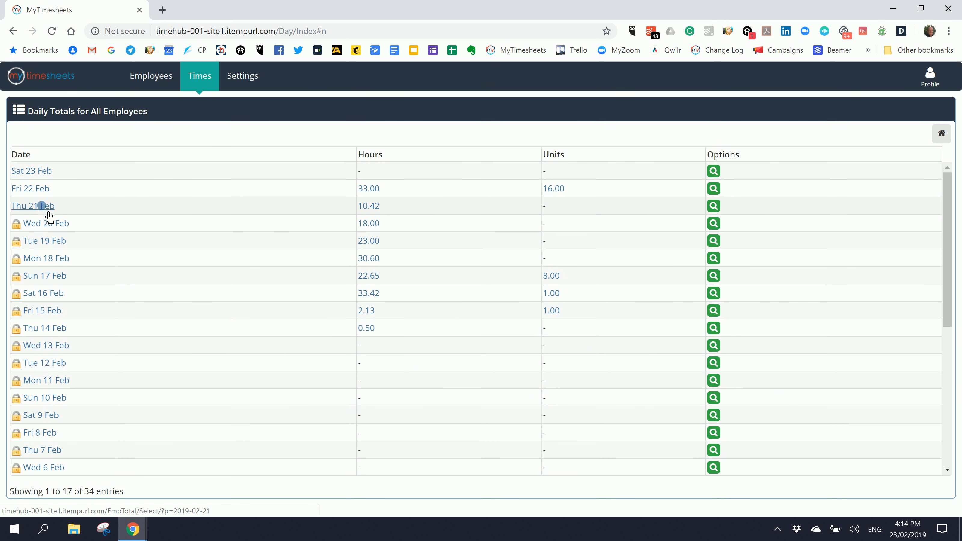
left_click(43, 208)
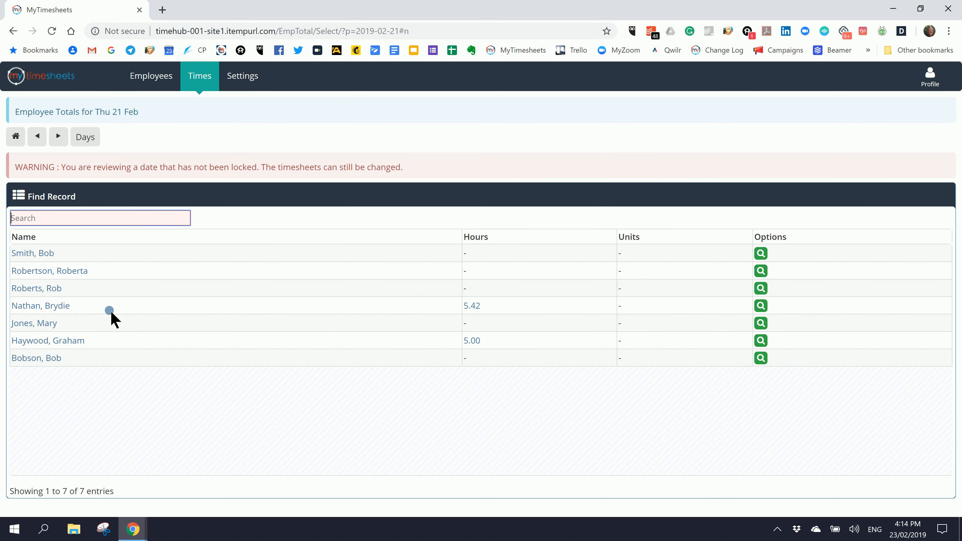
left_click(58, 310)
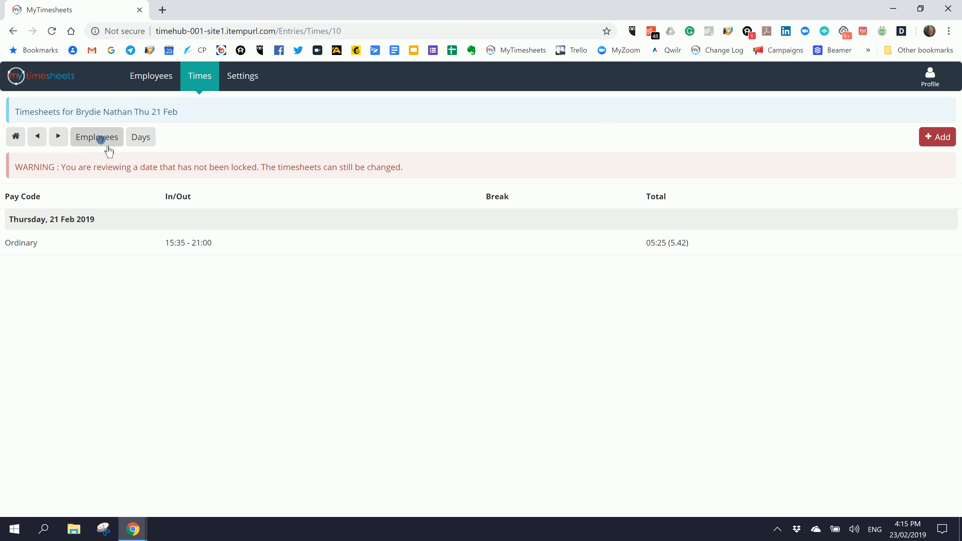
Step: Add and save a SICK entry on this timesheet with quantity 3 and the note "Has a cold"
left_click(946, 144)
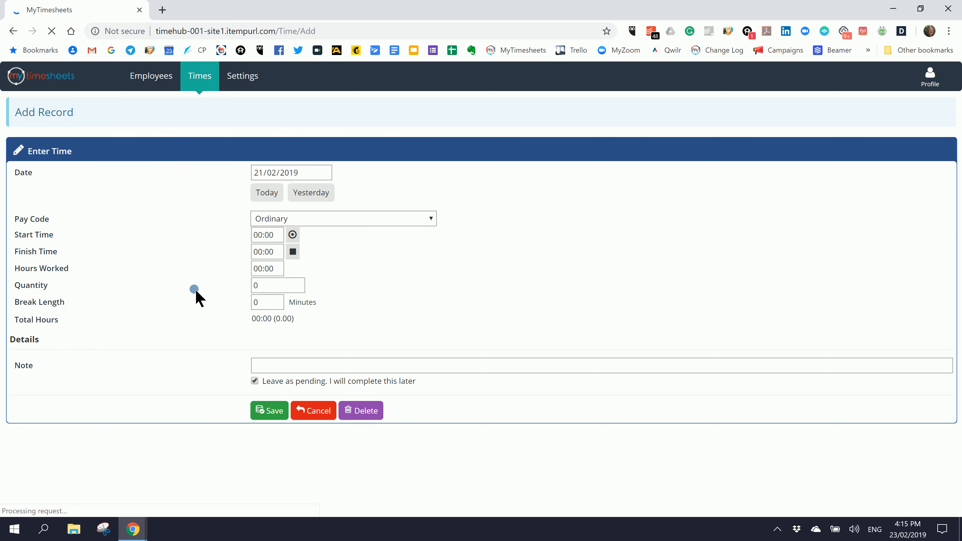
left_click(334, 190)
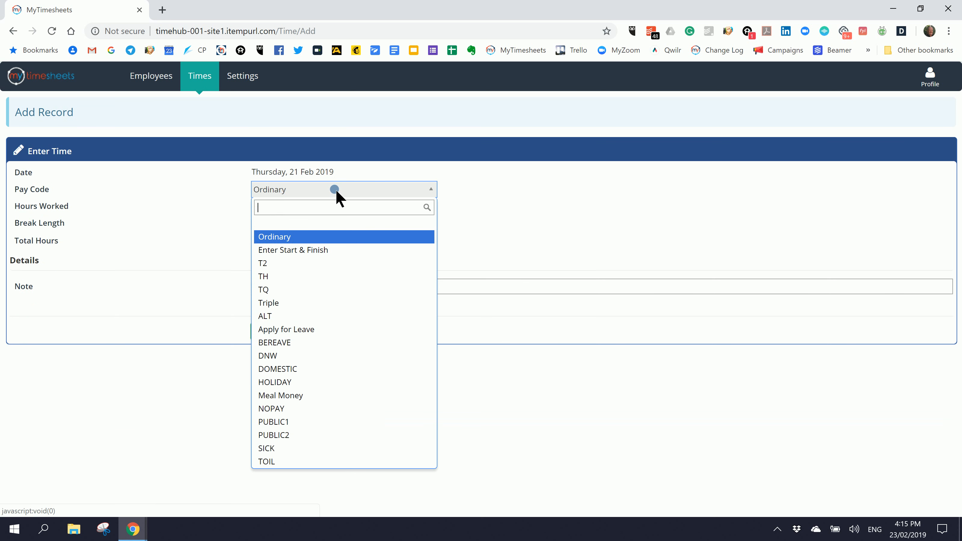
left_click(289, 449)
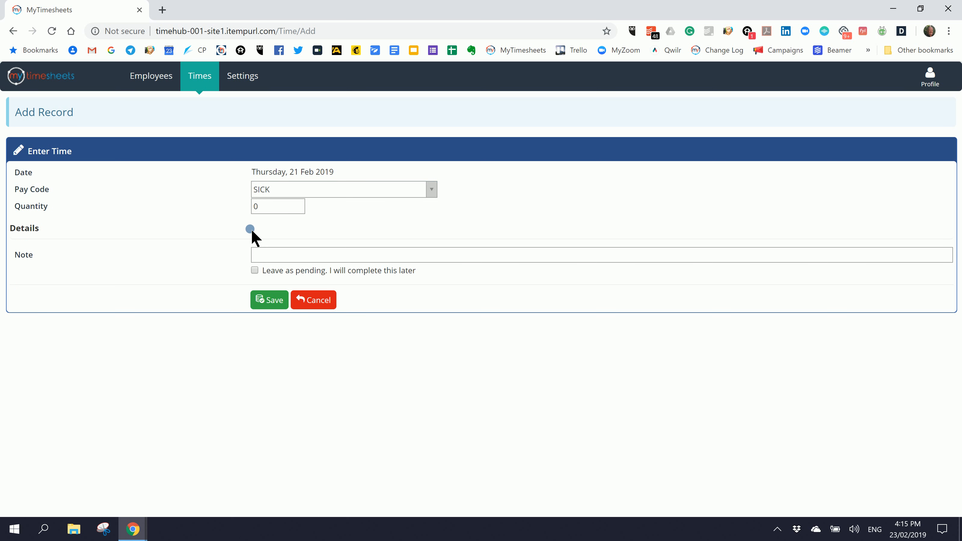
left_click_drag(270, 208, 252, 207)
type("3")
left_click(297, 262)
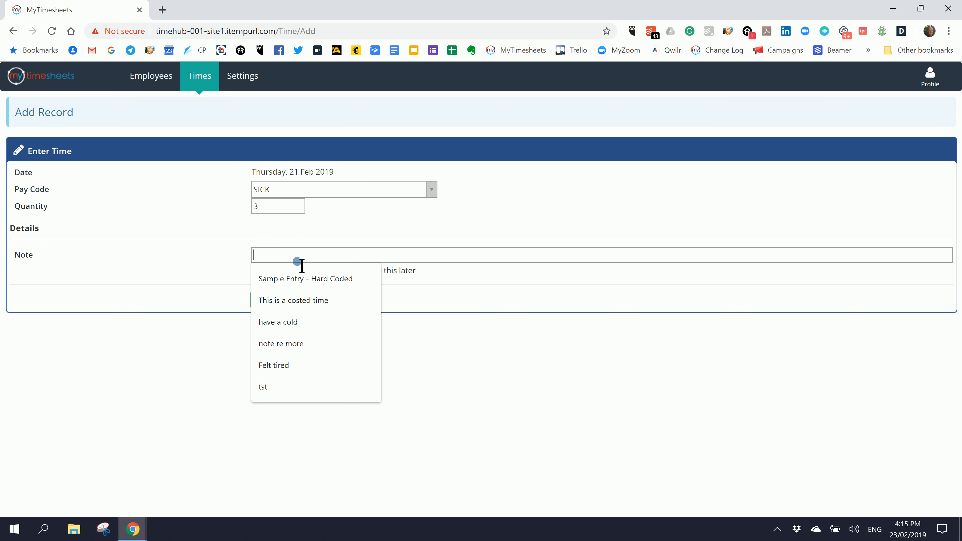
type("Has a cold")
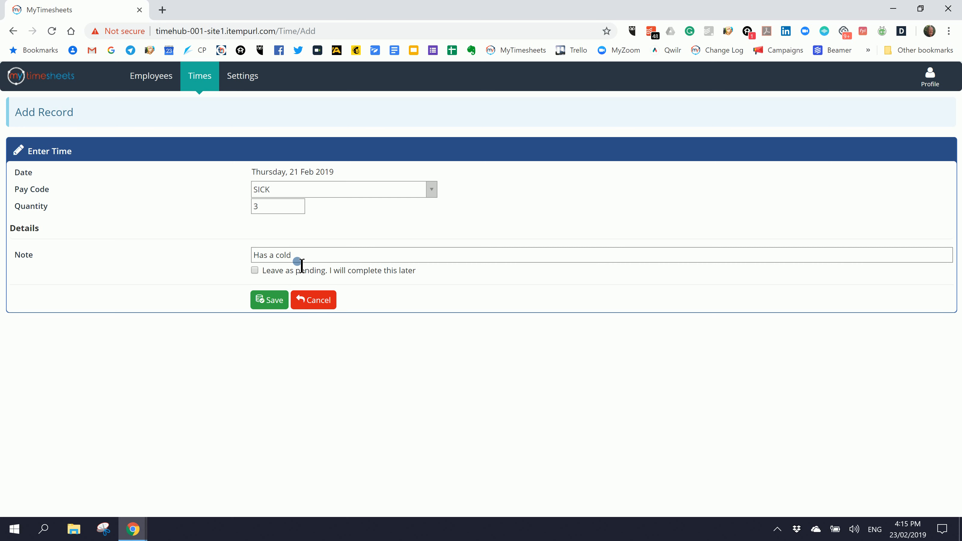
left_click(271, 300)
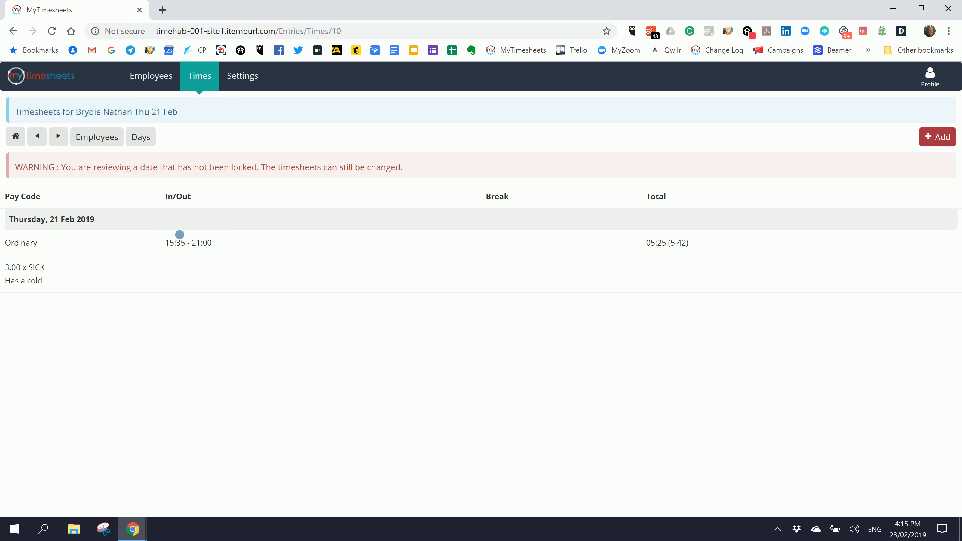
Step: Return from the employee's timesheet to the Process Pay Period overview
left_click(142, 138)
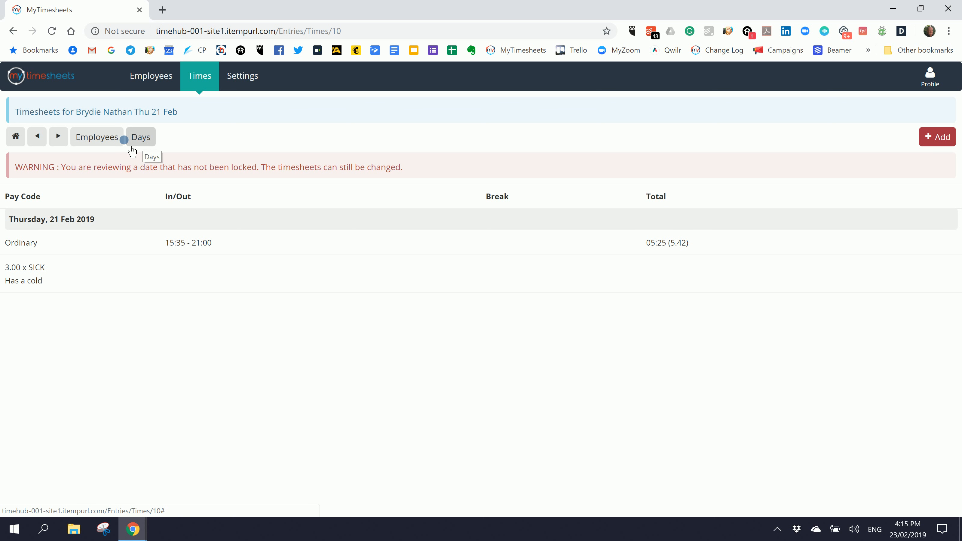
left_click(17, 137)
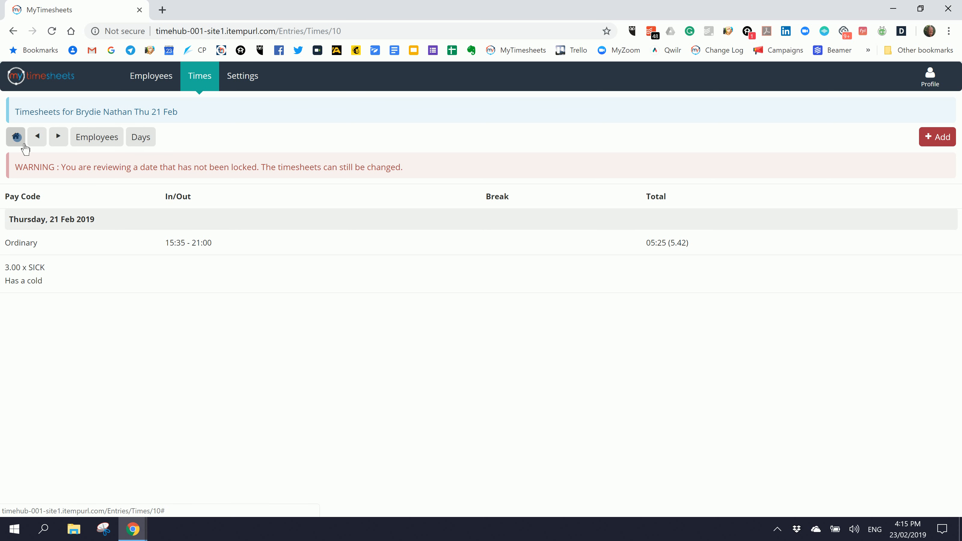
left_click(132, 193)
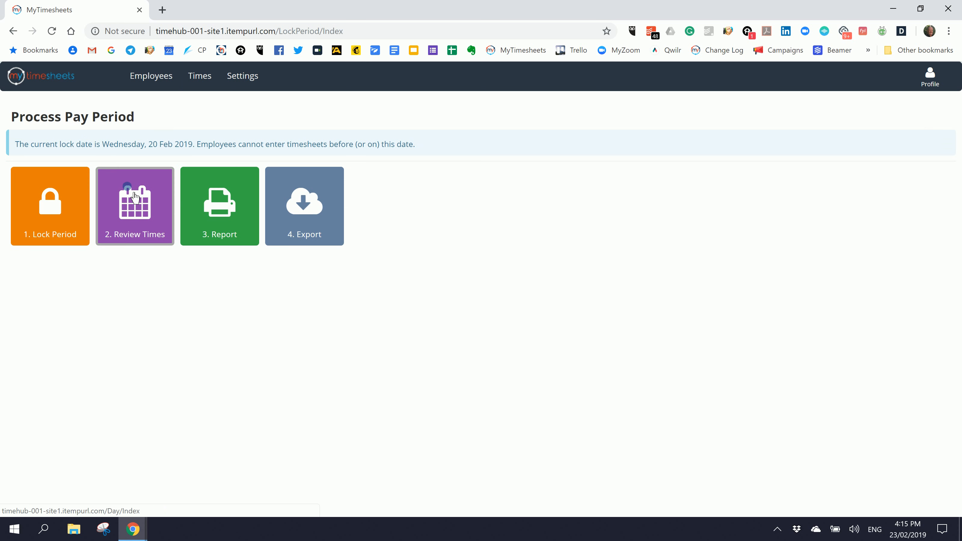
left_click(145, 199)
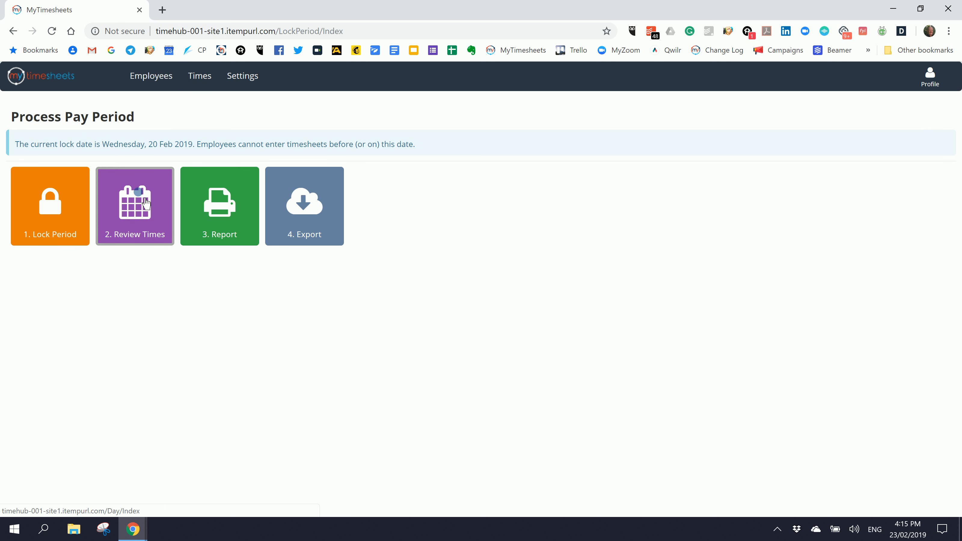